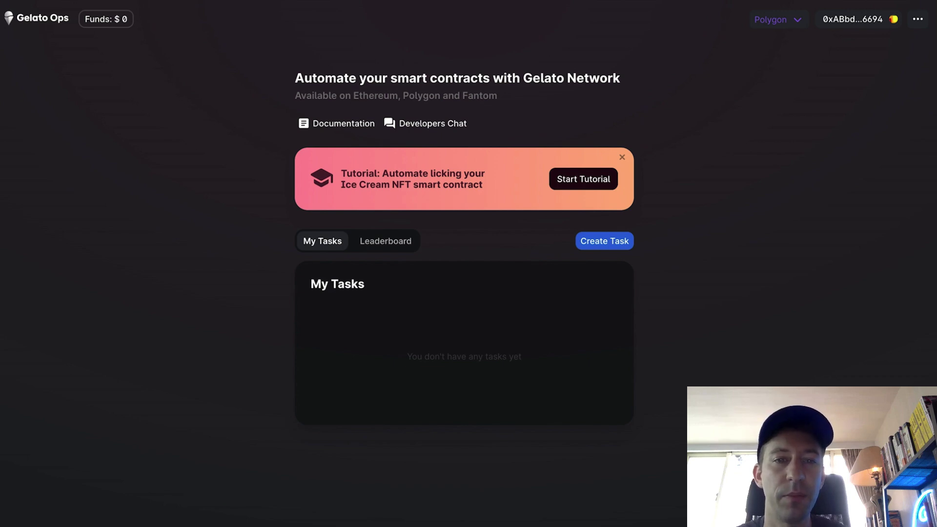
Switch to PolygonScan and examine the checkCanHarvest function and its canHarvest call in the HarvesterResolver source code
{"action": "left_click", "coordinate": [334, 2]}
{"action": "scroll", "coordinate": [378, 210], "scroll_direction": "down", "scroll_amount": 2}
{"action": "scroll", "coordinate": [379, 208], "scroll_direction": "down", "scroll_amount": 2}
{"action": "scroll", "coordinate": [387, 425], "scroll_direction": "up", "scroll_amount": 5}
{"action": "scroll", "coordinate": [412, 278], "scroll_direction": "down", "scroll_amount": 2}
{"action": "scroll", "coordinate": [408, 245], "scroll_direction": "down", "scroll_amount": 1}
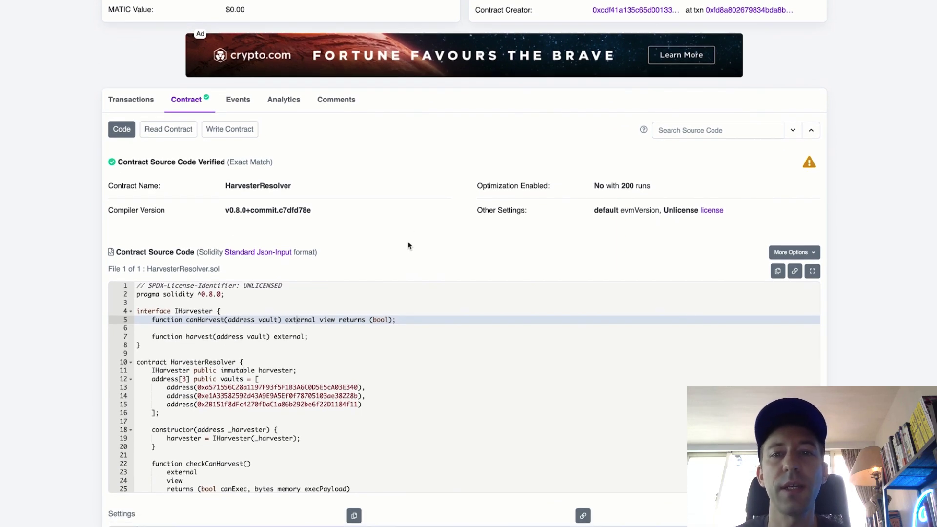
{"action": "scroll", "coordinate": [244, 366], "scroll_direction": "down", "scroll_amount": 3}
{"action": "double_click", "coordinate": [215, 346]}
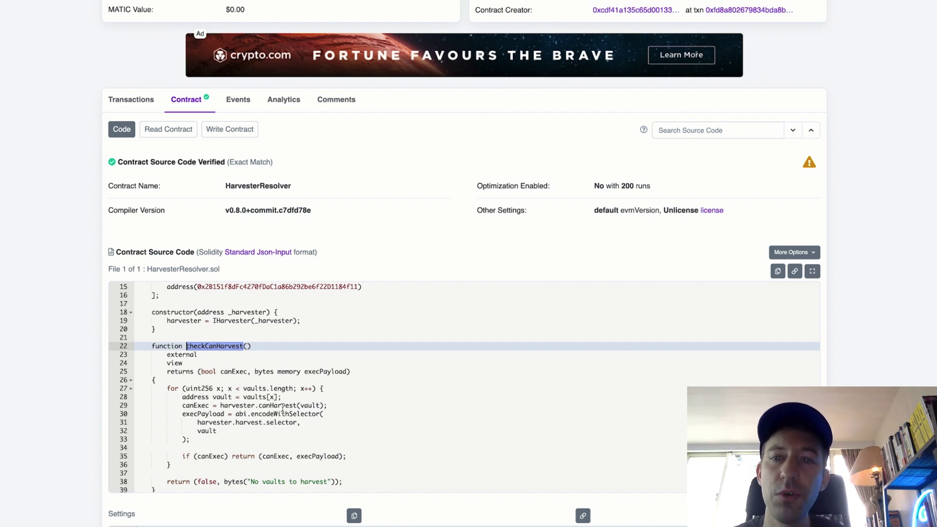
{"action": "double_click", "coordinate": [282, 406]}
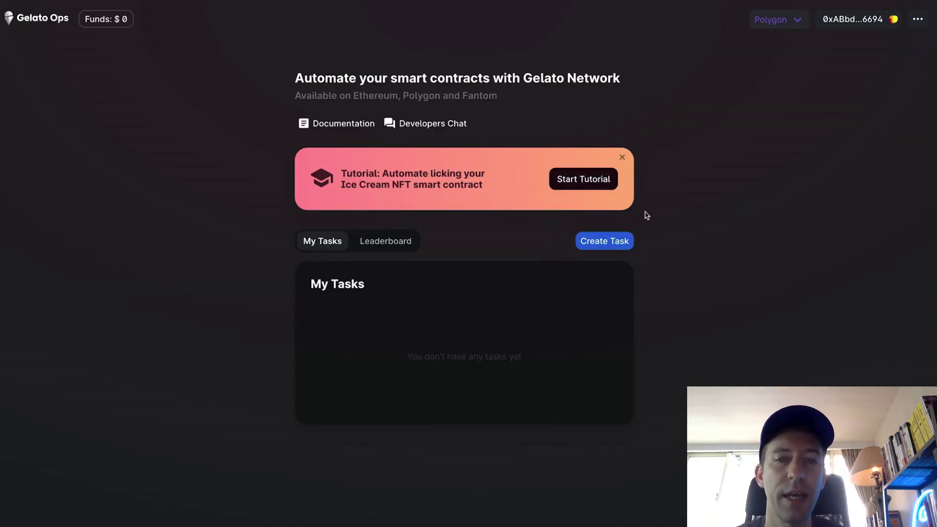
Start a new task in Gelato Ops and name it "Auto Harvester"
{"action": "left_click", "coordinate": [610, 242]}
{"action": "left_click", "coordinate": [311, 97]}
{"action": "type", "text": "Auto Harvester"}
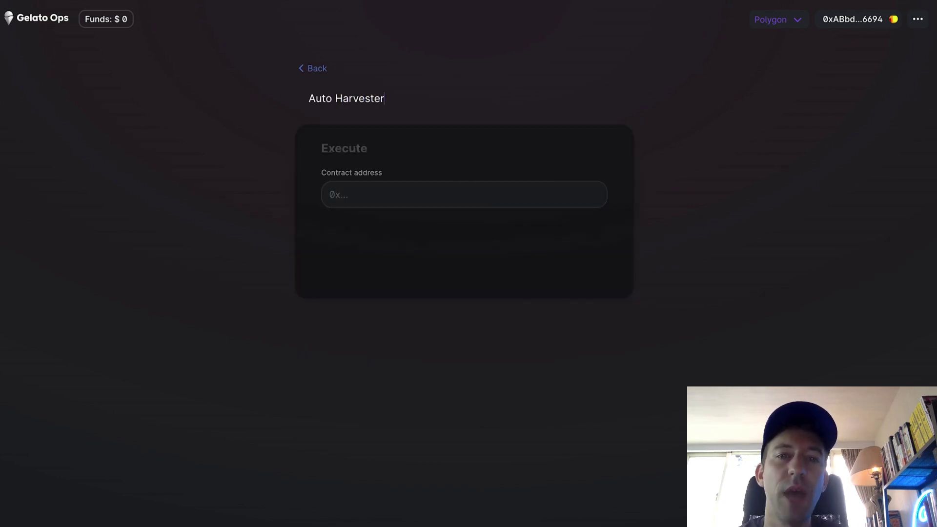
Copy the Harvester contract address 0xb4a445524Bf78bb21F386C992F817b8059CF388f from PolygonScan into the task's contract address and select harvest(address vault) as the automated function
{"action": "key", "text": "ctrl+Tab"}
{"action": "left_click", "coordinate": [382, 28]}
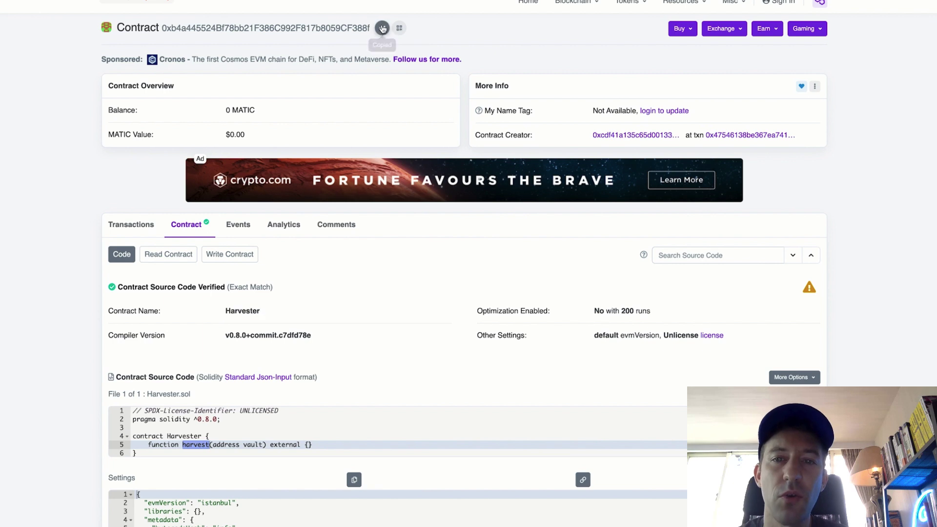
{"action": "key", "text": "ctrl+shift+Tab"}
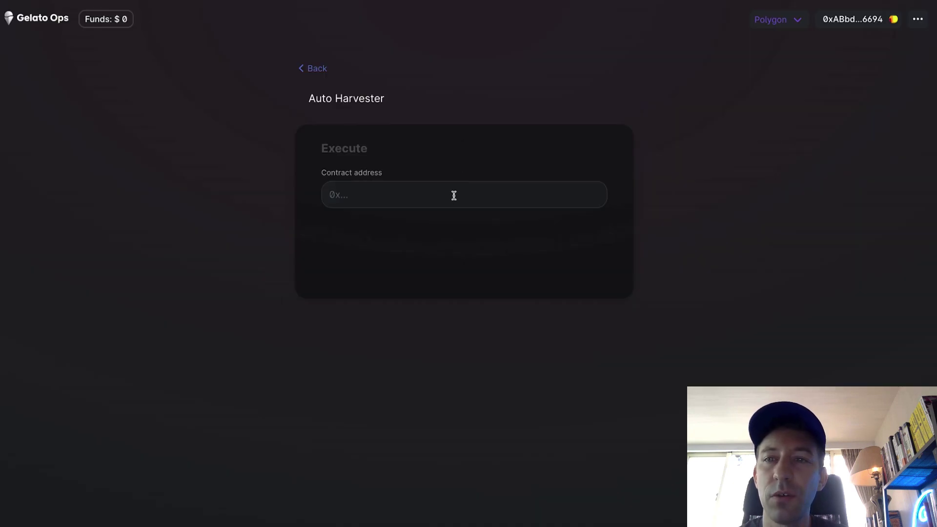
{"action": "left_click", "coordinate": [449, 199]}
{"action": "type", "text": "0xb4a445524Bf78bb21F386C992F817b8059CF388f"}
{"action": "left_click", "coordinate": [519, 269]}
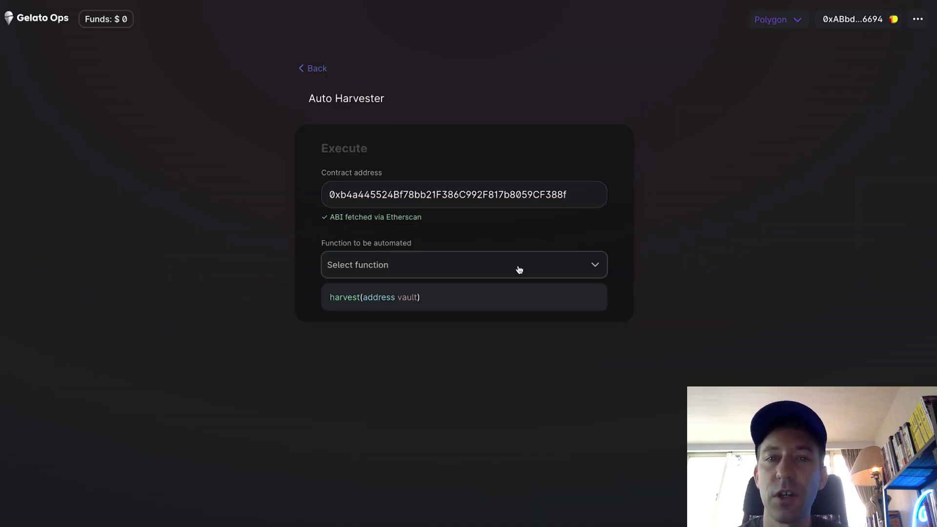
{"action": "left_click", "coordinate": [494, 297]}
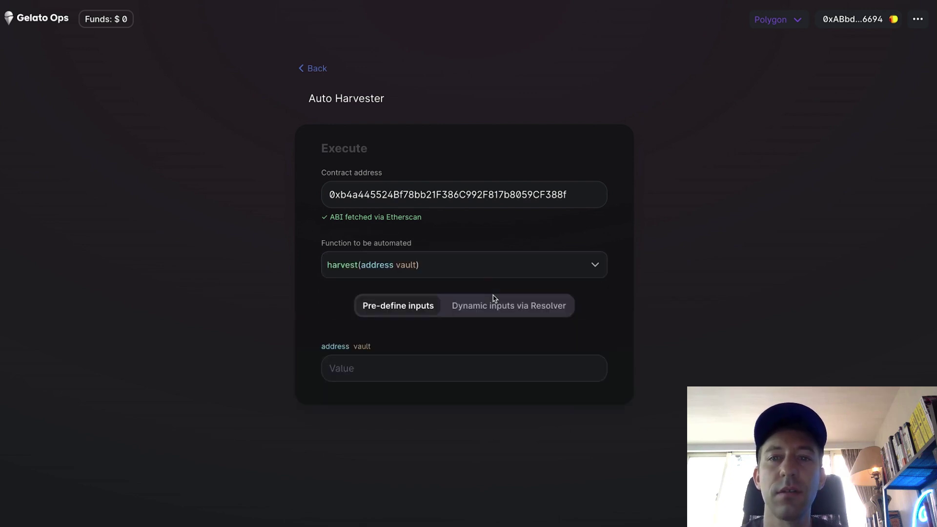
Switch to dynamic inputs via Resolver, using the HarvesterResolver contract 0x13f21AD379a4d83dD55BaE303aa04b87F18a1f02 copied from PolygonScan with its checkCanHarvest() function
{"action": "left_click", "coordinate": [392, 367]}
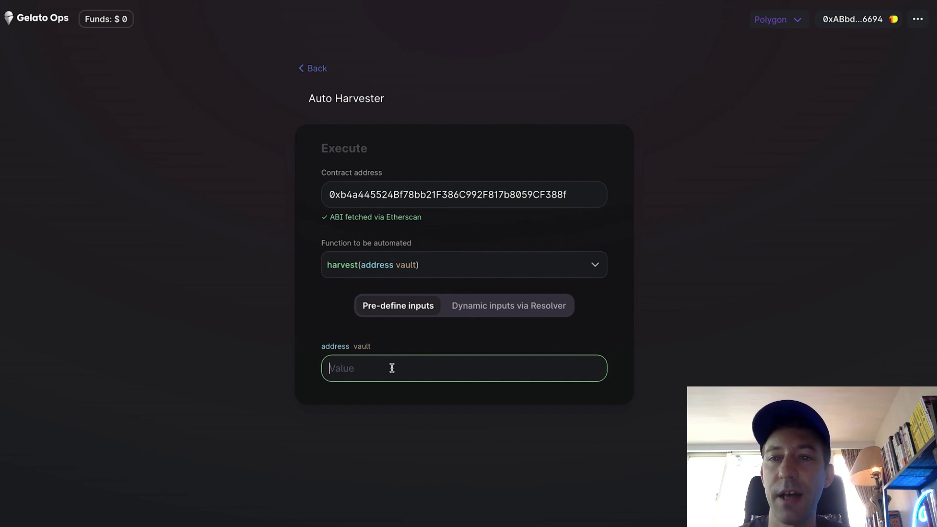
{"action": "left_click", "coordinate": [516, 315]}
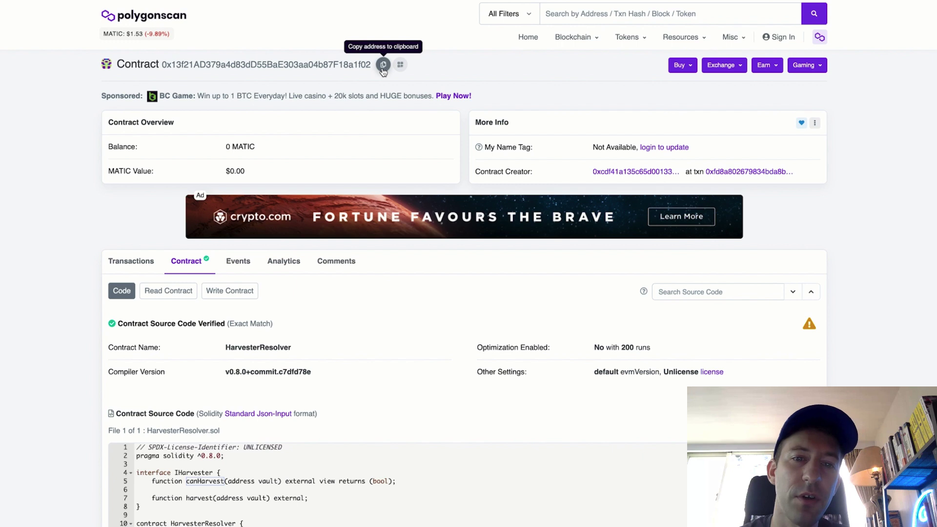
{"action": "left_click", "coordinate": [383, 66]}
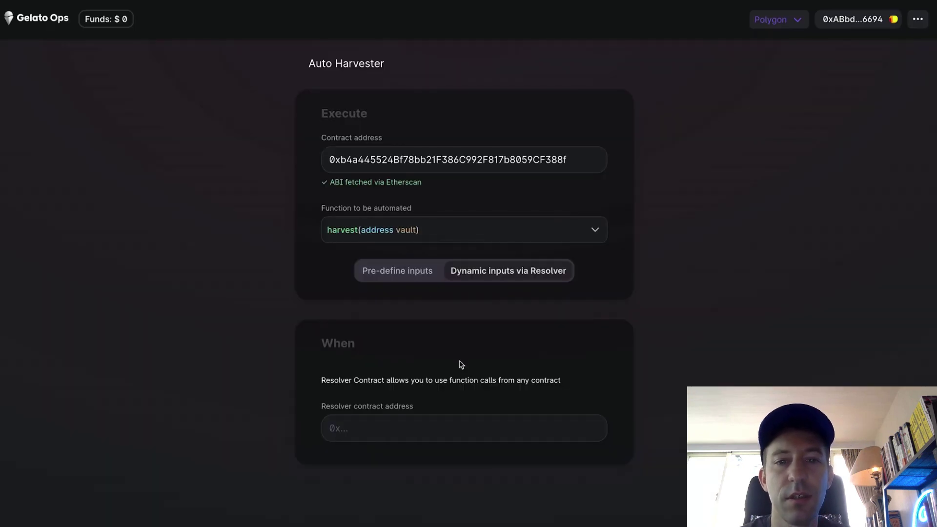
{"action": "left_click", "coordinate": [443, 421]}
{"action": "key", "text": "ctrl+v"}
{"action": "scroll", "coordinate": [528, 390], "scroll_direction": "down", "scroll_amount": 2}
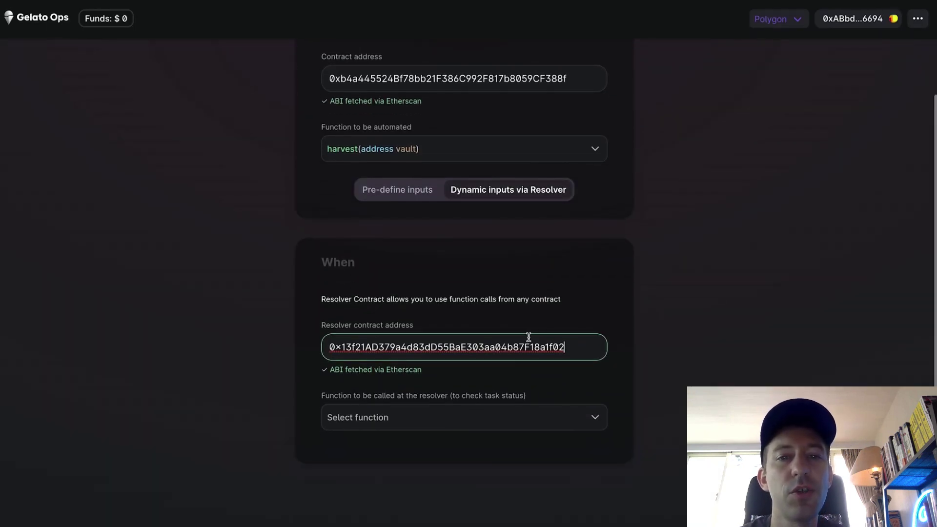
{"action": "left_click", "coordinate": [534, 423]}
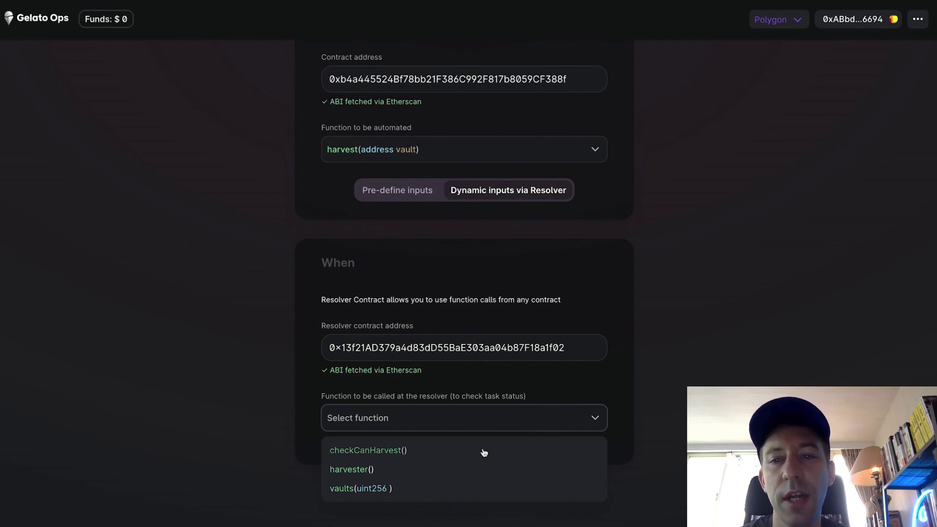
{"action": "left_click", "coordinate": [404, 450]}
Request a deposit of 1 MATIC into the Gelato Balance to pay for the task
{"action": "scroll", "coordinate": [424, 434], "scroll_direction": "down", "scroll_amount": 5}
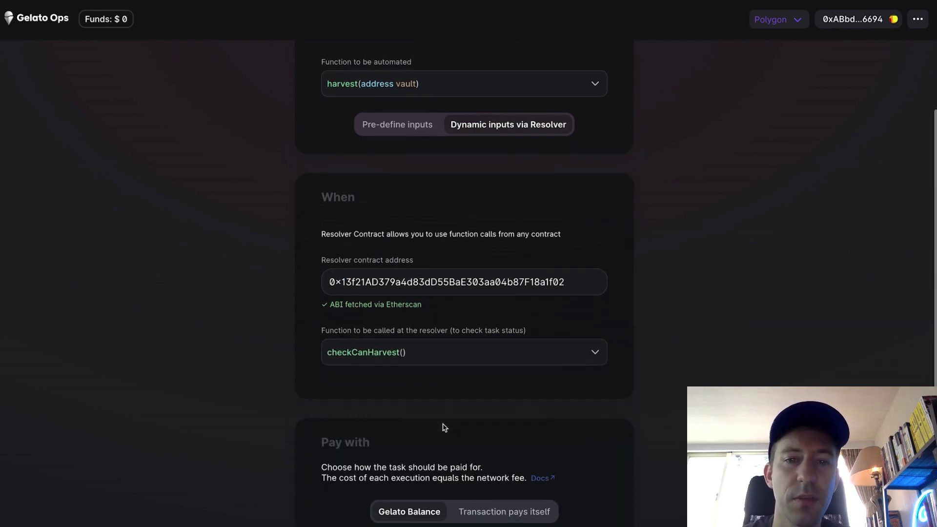
{"action": "left_click", "coordinate": [426, 408]}
{"action": "type", "text": "1"}
{"action": "left_click", "coordinate": [573, 408]}
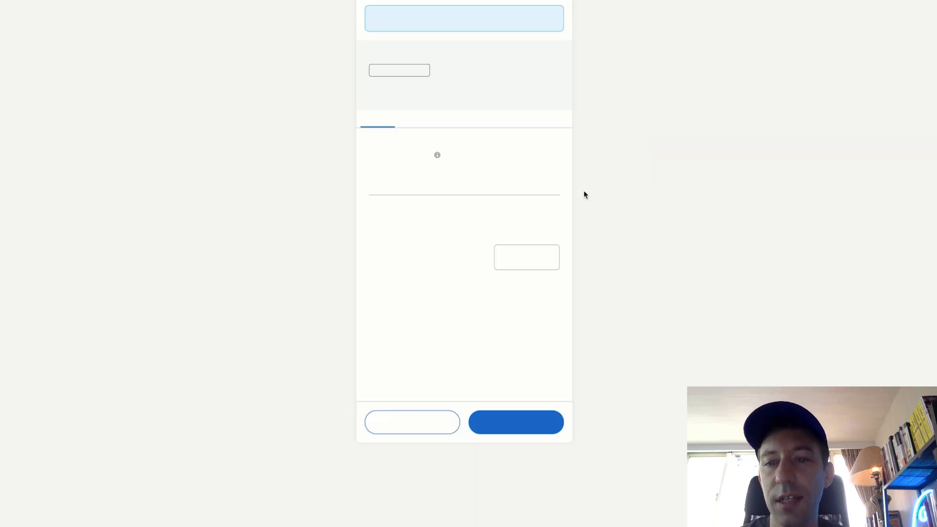
Set the deposit transaction's gas price to 100 GWEI in MetaMask and confirm the transaction
{"action": "left_click", "coordinate": [554, 153]}
{"action": "left_click", "coordinate": [420, 307]}
{"action": "key", "text": "BackSpace"}
{"action": "key", "text": "BackSpace"}
{"action": "type", "text": "100"}
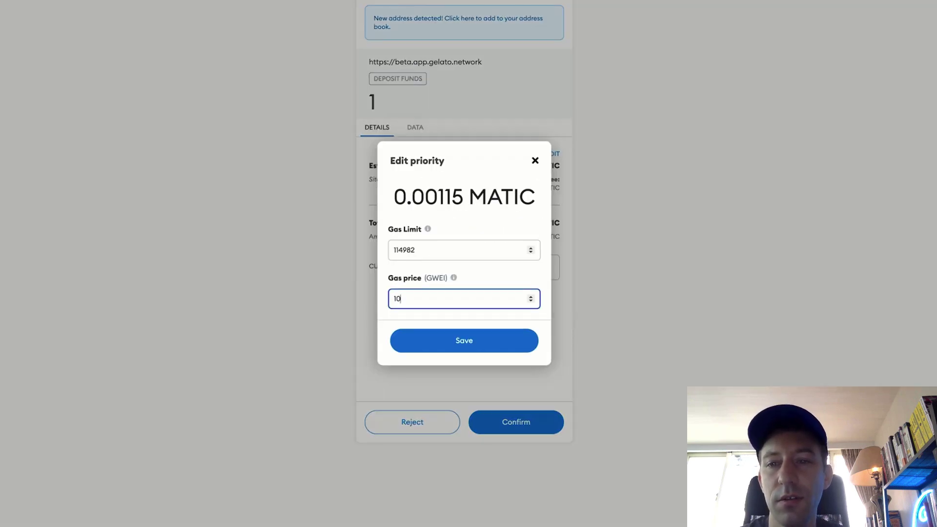
{"action": "left_click", "coordinate": [437, 356]}
{"action": "left_click", "coordinate": [518, 423]}
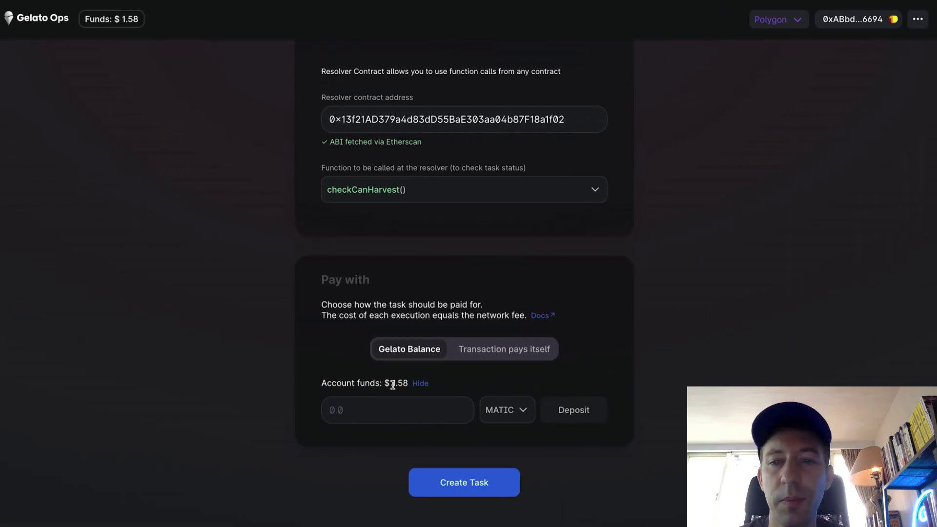
Create the Auto Harvester task and confirm its MetaMask transaction with a gas price of 100 GWEI
{"action": "left_click", "coordinate": [492, 485]}
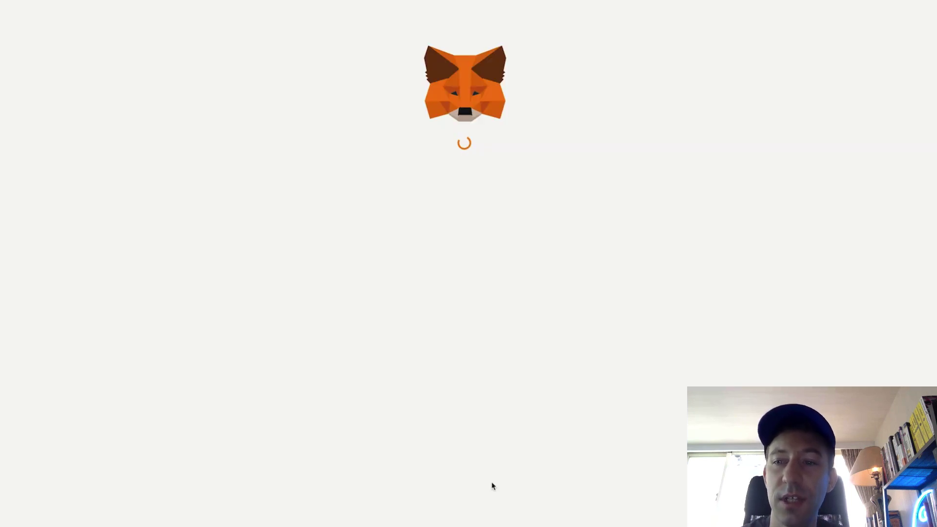
{"action": "left_click", "coordinate": [552, 154]}
{"action": "type", "text": "100"}
{"action": "left_click", "coordinate": [464, 353]}
{"action": "left_click", "coordinate": [525, 422]}
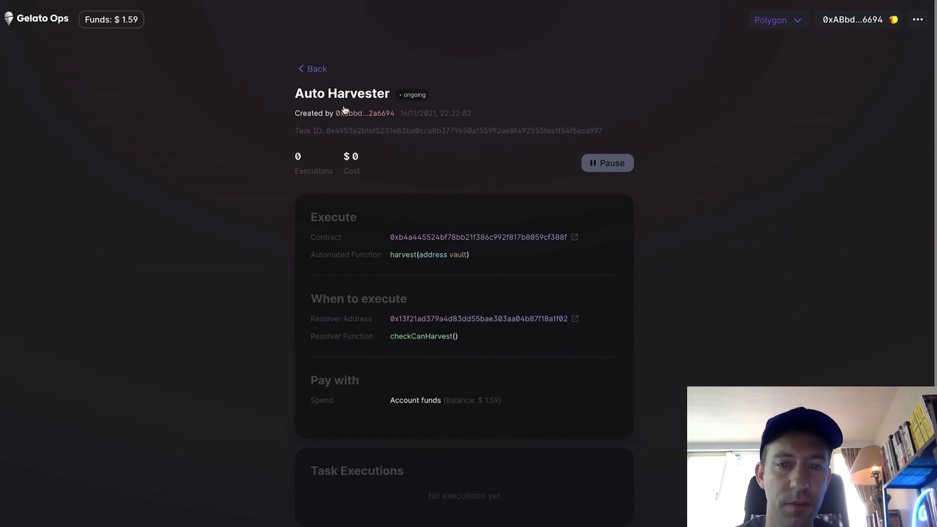
Return to the task overview, browse the Leaderboard and open the details of the GotchiCare V2 task
{"action": "left_click", "coordinate": [318, 69]}
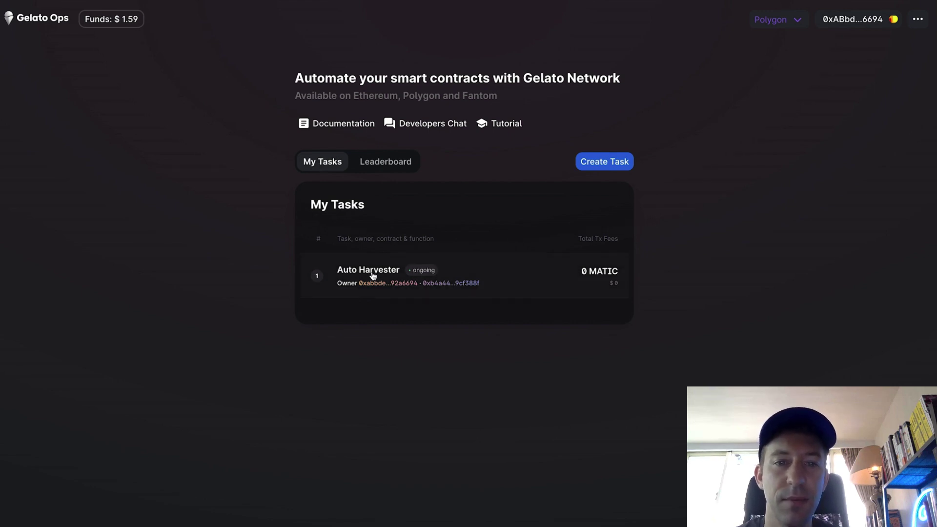
{"action": "left_click", "coordinate": [392, 162]}
{"action": "scroll", "coordinate": [429, 190], "scroll_direction": "down", "scroll_amount": 5}
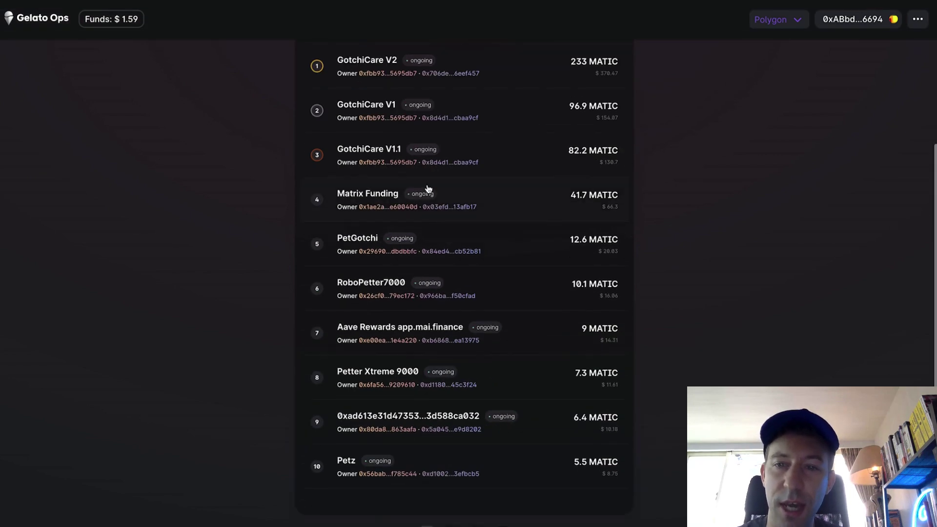
{"action": "scroll", "coordinate": [449, 244], "scroll_direction": "up", "scroll_amount": 3}
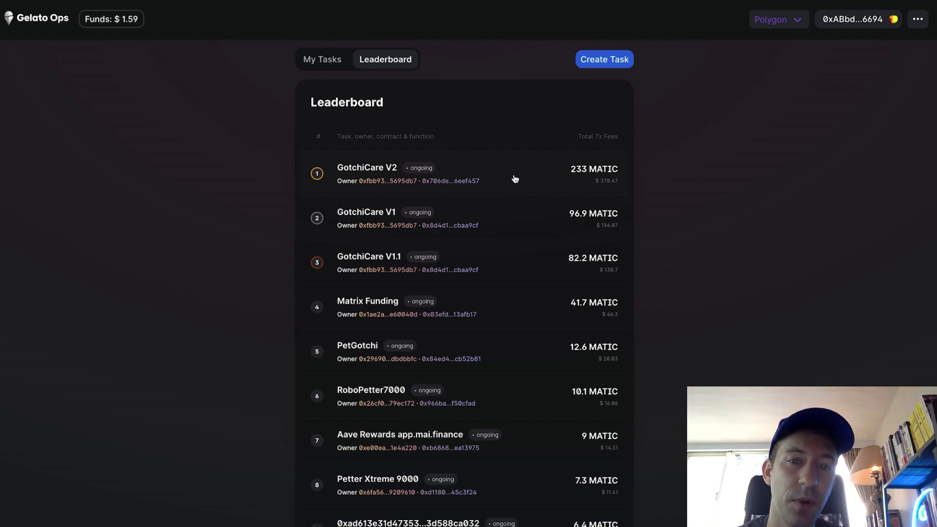
{"action": "left_click", "coordinate": [514, 178]}
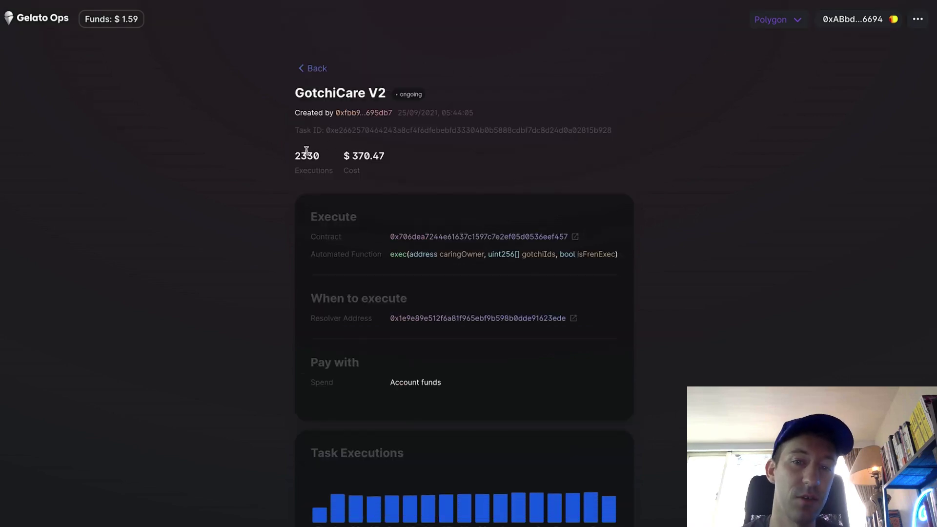